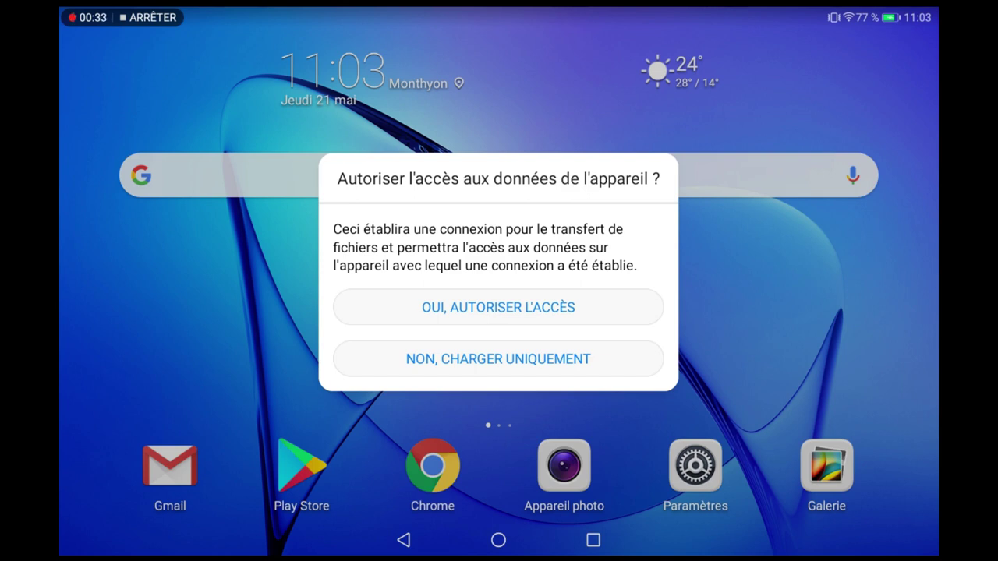
Authorize access to the tablet's data and start importing images and videos from the HUAWEI MediaPad T3 10
left_click(551, 307)
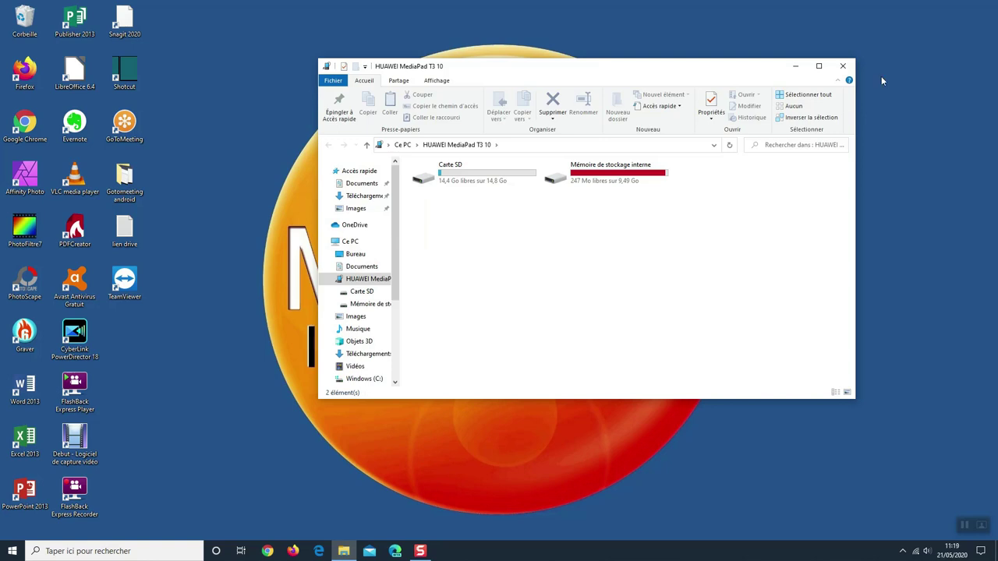
left_click(819, 65)
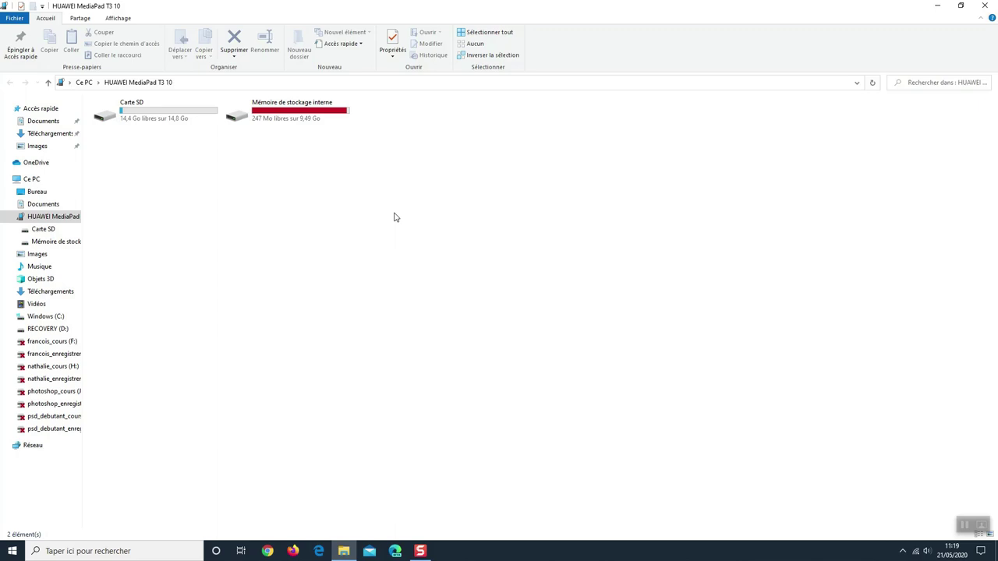
mouse_move(6, 217)
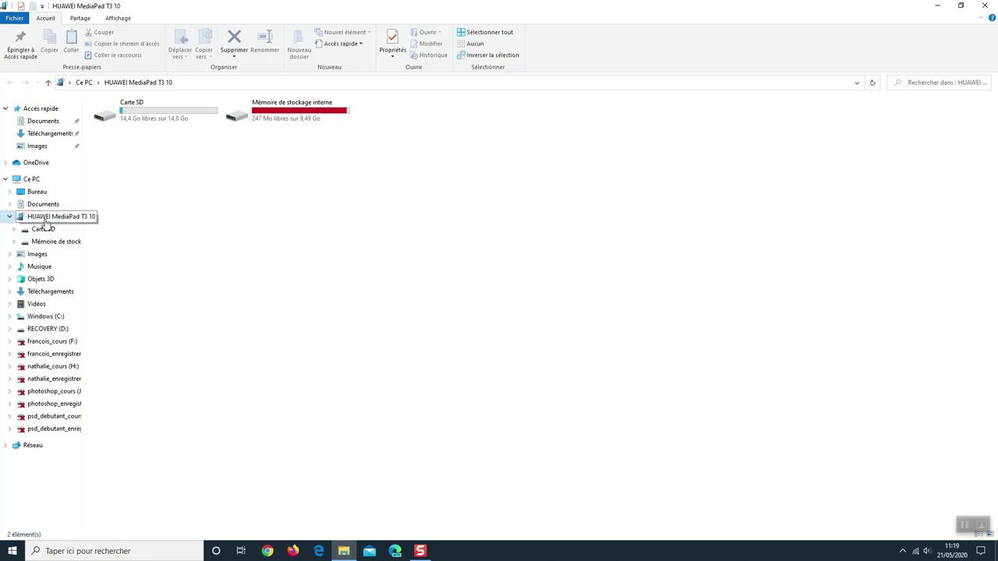
right_click(42, 218)
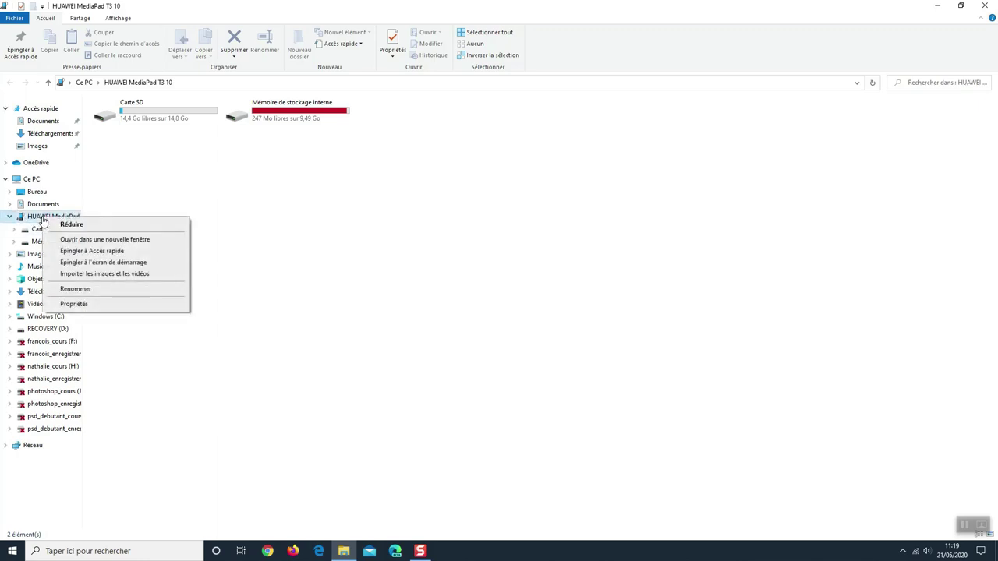
left_click(77, 275)
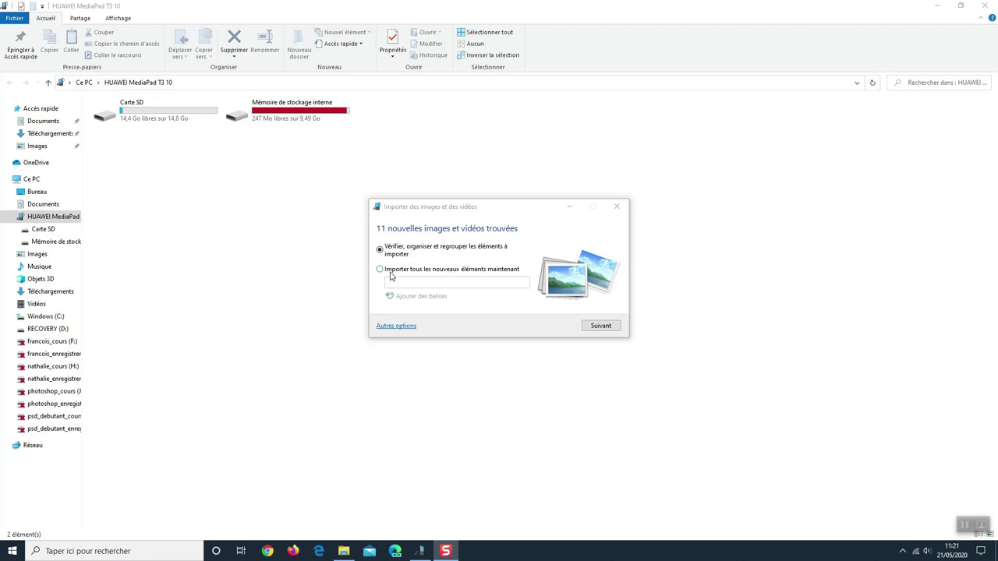
Set the import settings to save videos into the Vidéos folder
left_click(396, 331)
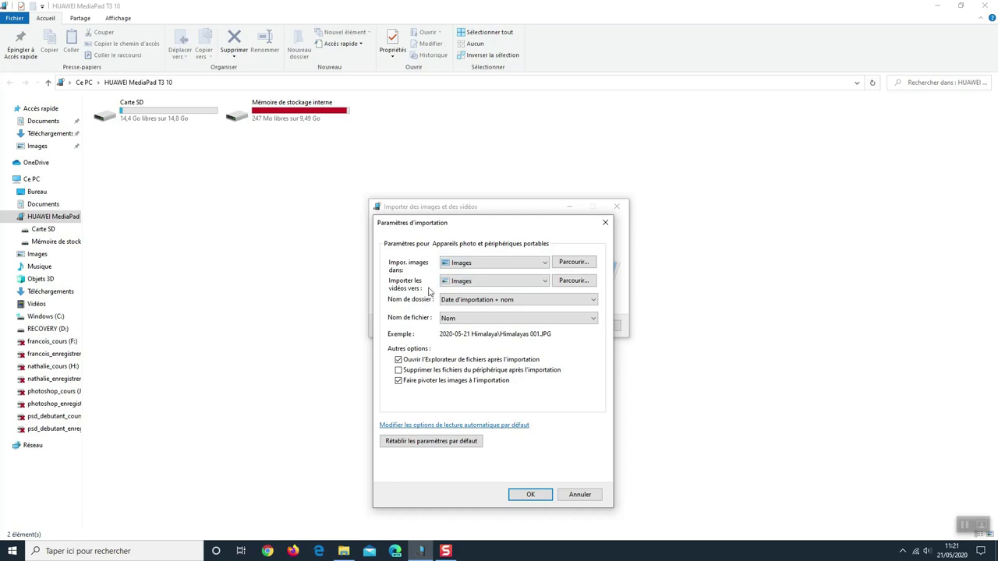
left_click(471, 285)
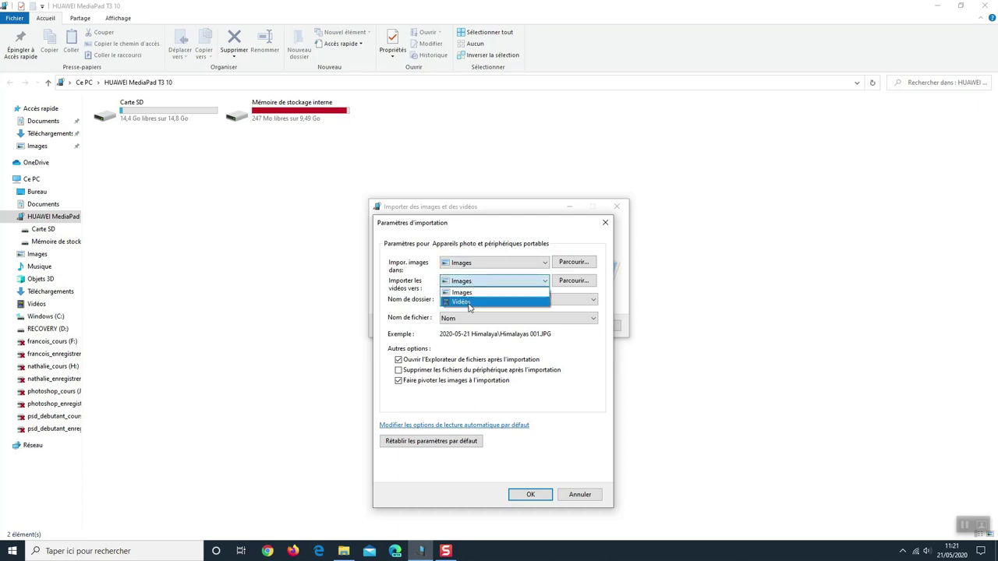
left_click(470, 303)
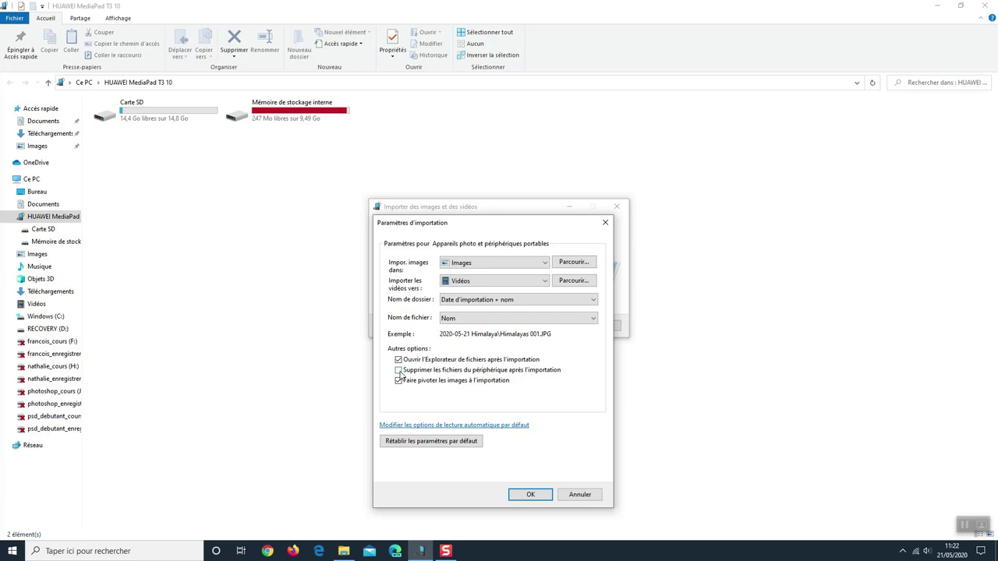
left_click(530, 496)
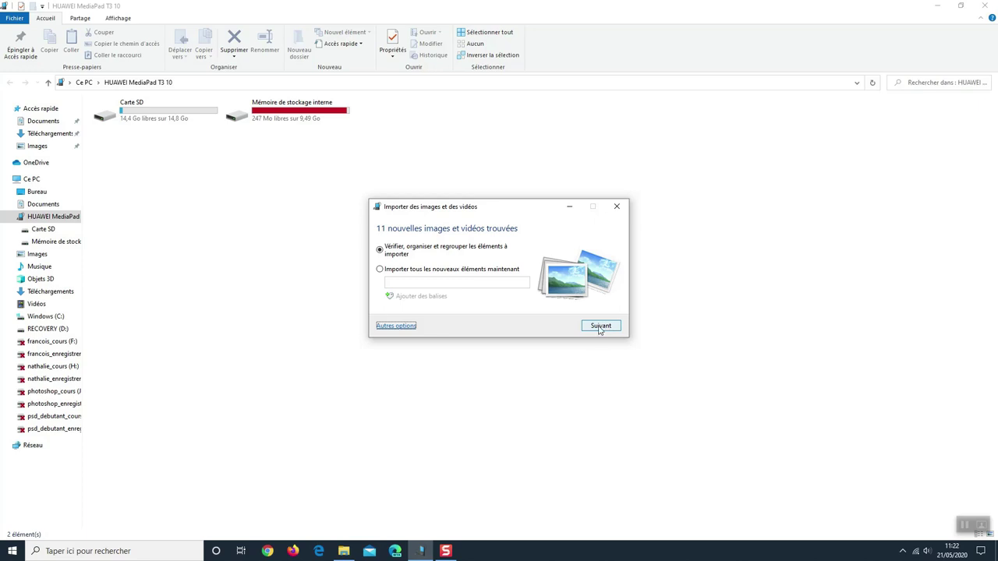
Continue with the option to review, organize and group the items, and select all groups for import
left_click(599, 328)
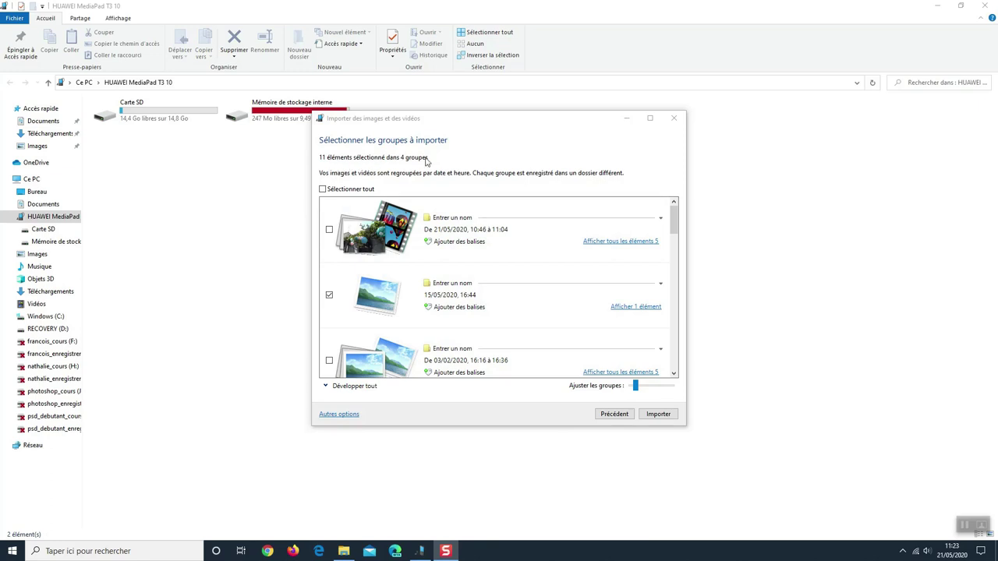
scroll(494, 265, "down", 1)
scroll(494, 265, "down", 8)
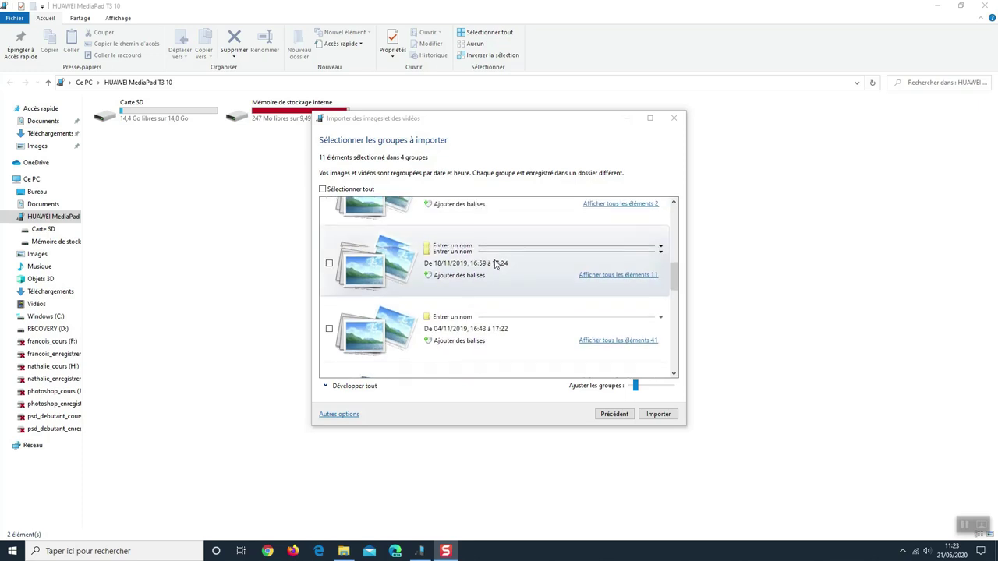
scroll(495, 265, "down", 5)
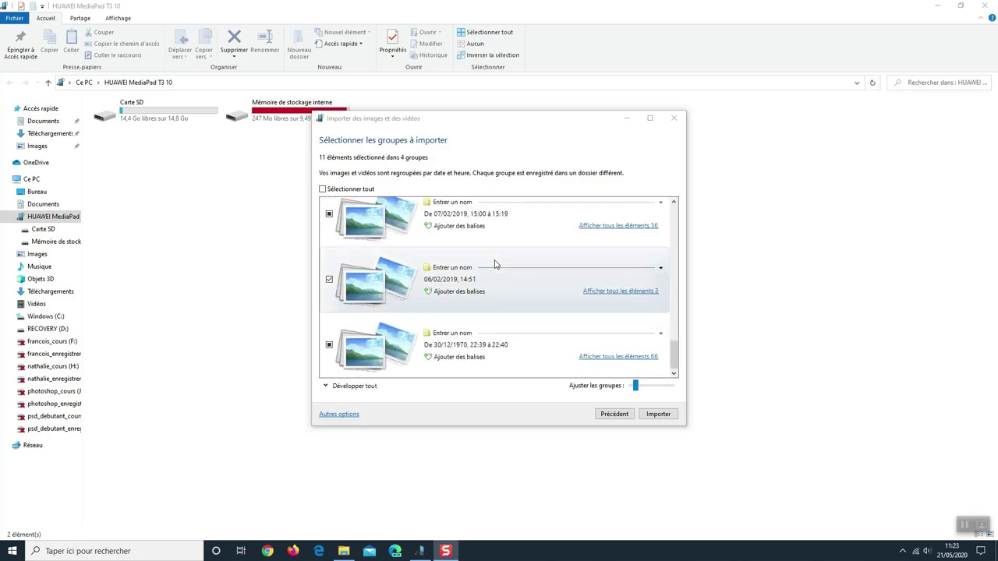
scroll(494, 265, "up", 14)
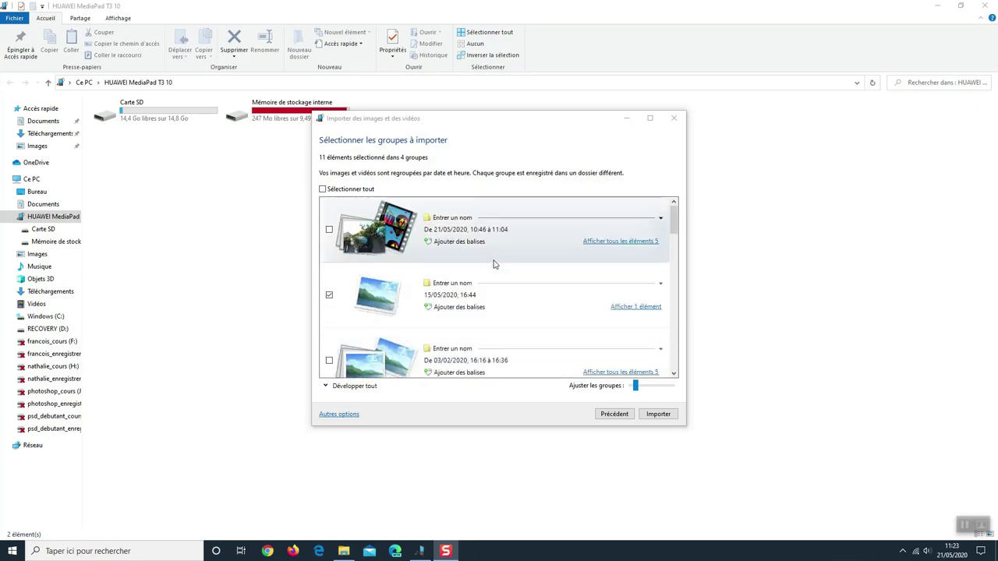
left_click(330, 236)
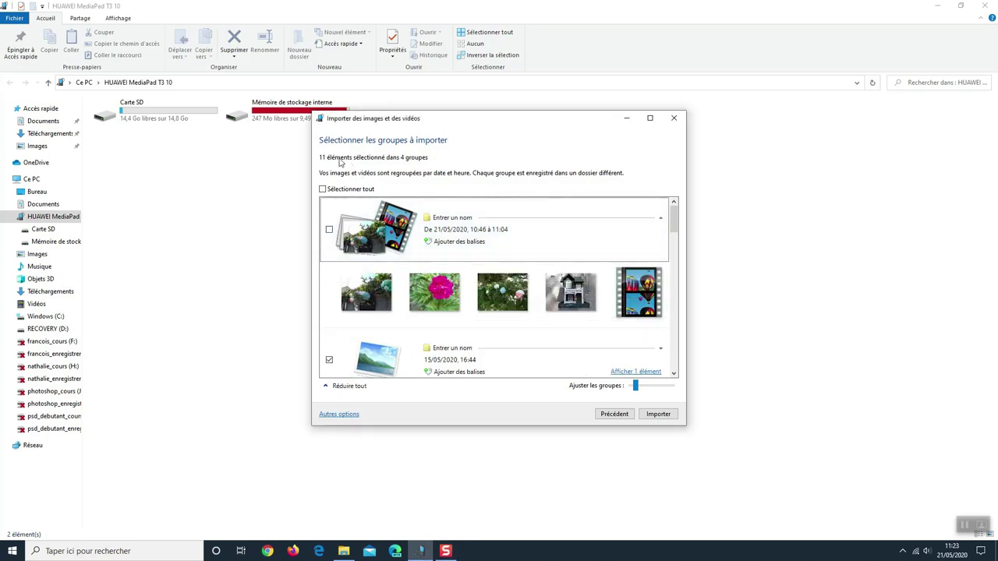
left_click(329, 231)
left_click(329, 231)
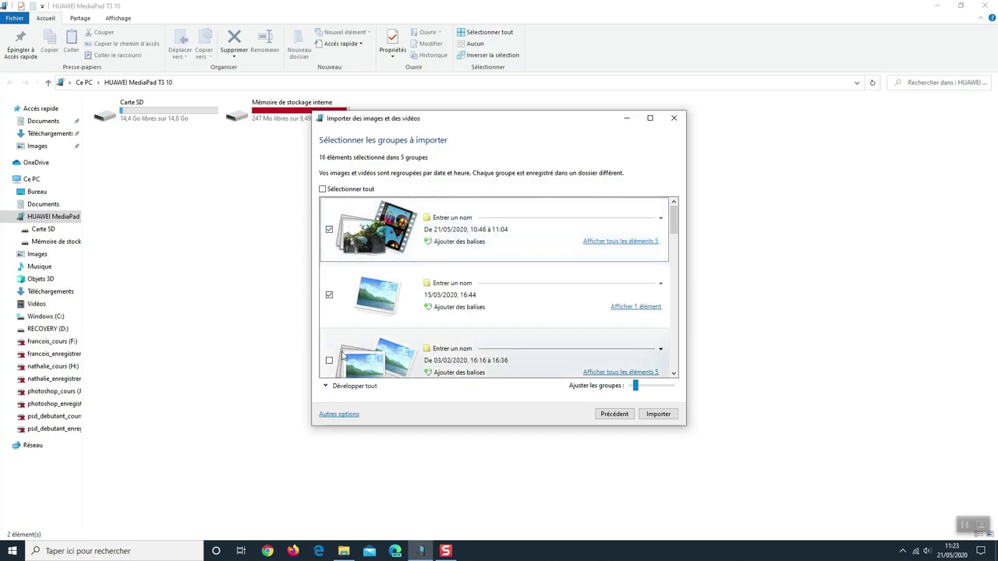
left_click(324, 190)
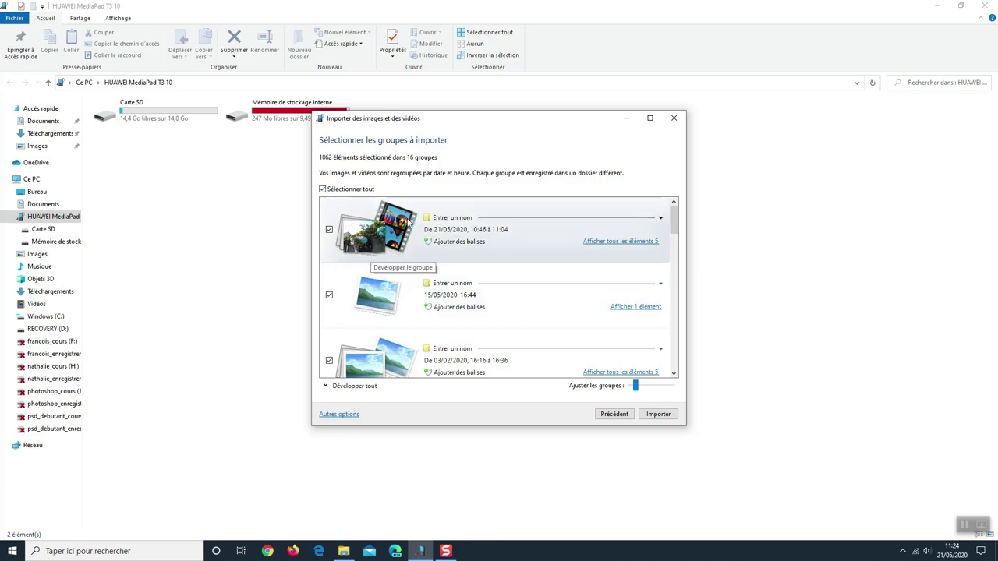
Show all items of the 21/05/2020 group and name the group "Jardin"
left_click(598, 243)
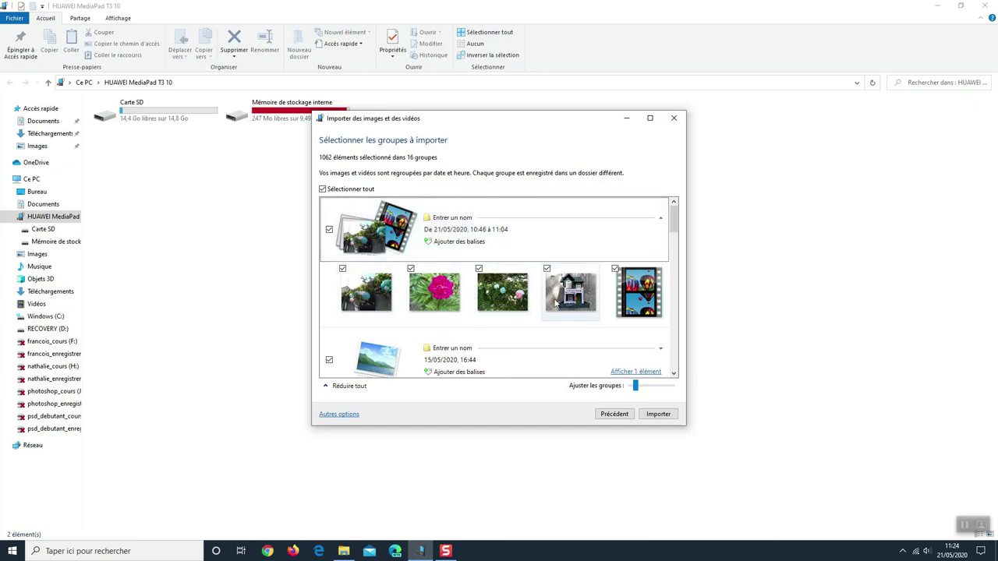
left_click(442, 220)
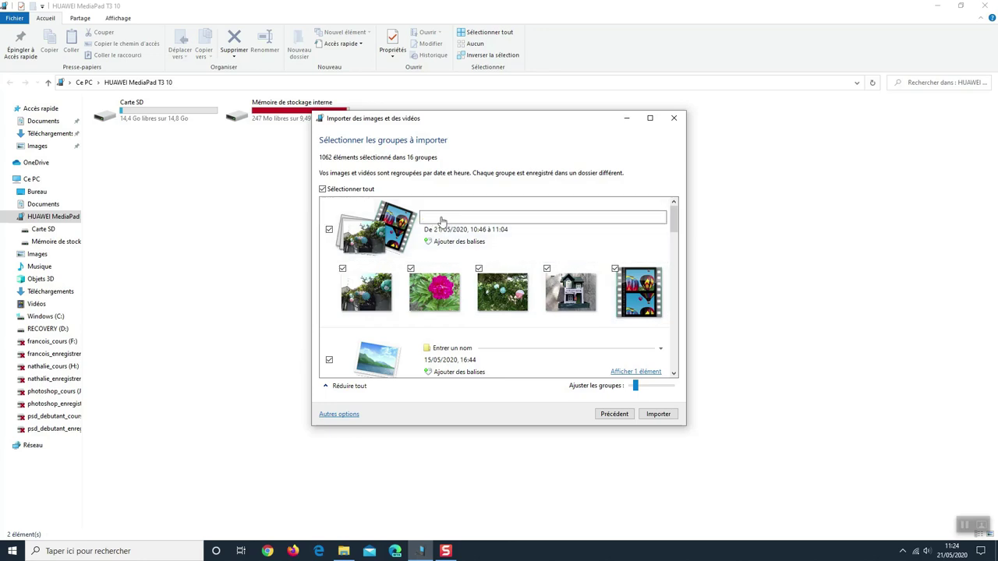
type("Jardin")
key("Tab")
Show the items of the 03/02/2020 group and exclude the 27/01/2020 and 20/01/2020 groups from the import
scroll(450, 275, "down", 2)
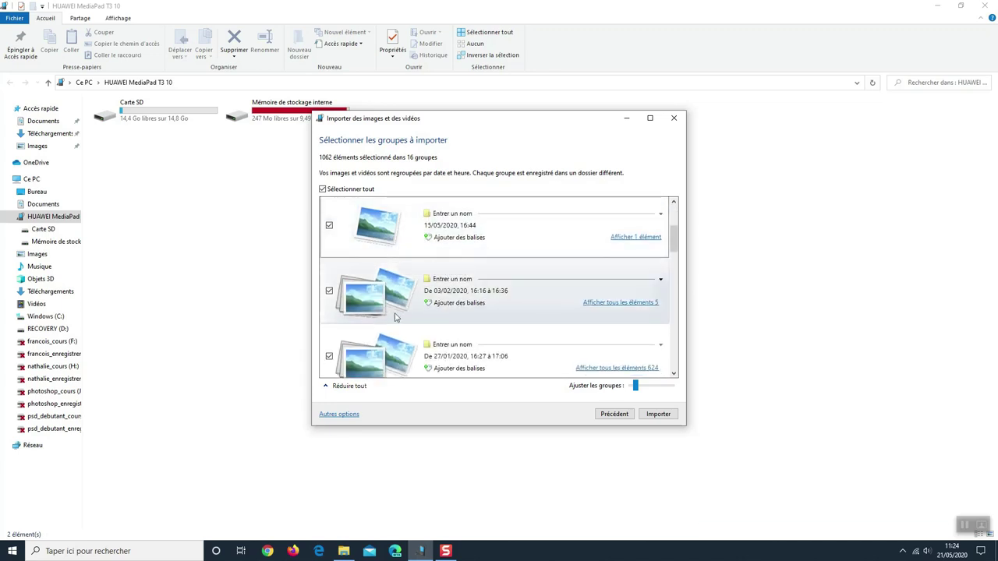
left_click(616, 304)
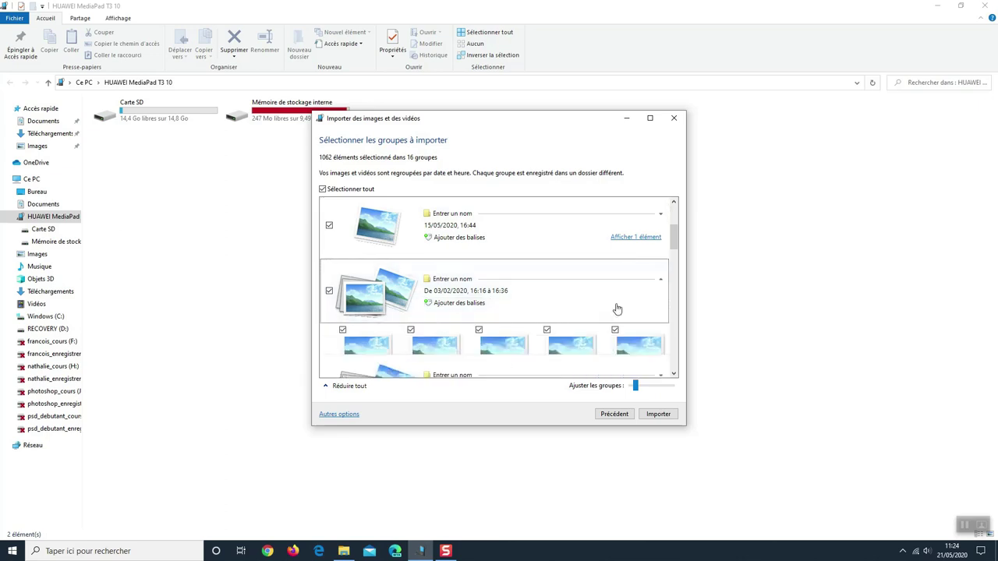
scroll(468, 291, "down", 3)
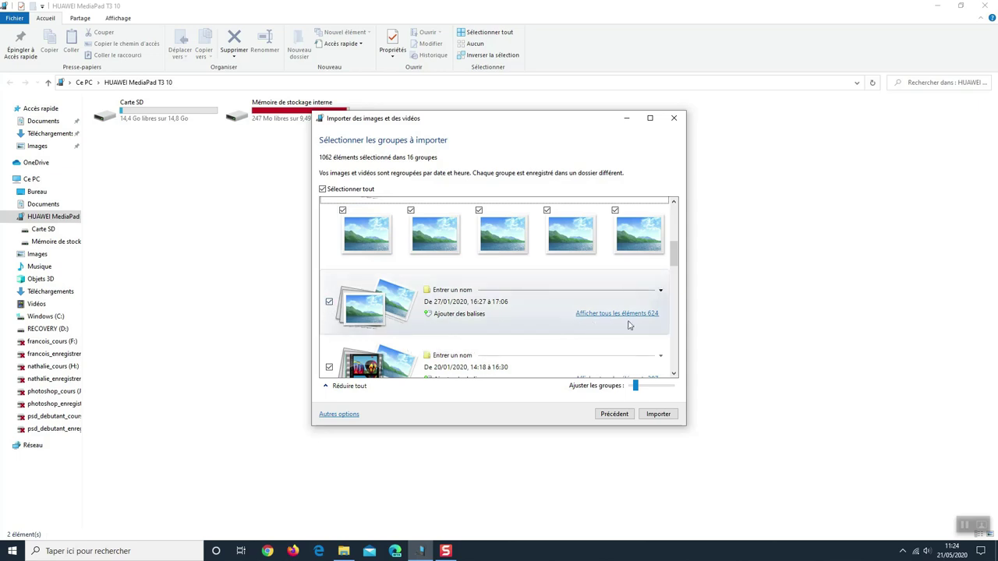
left_click(330, 304)
scroll(329, 303, "down", 2)
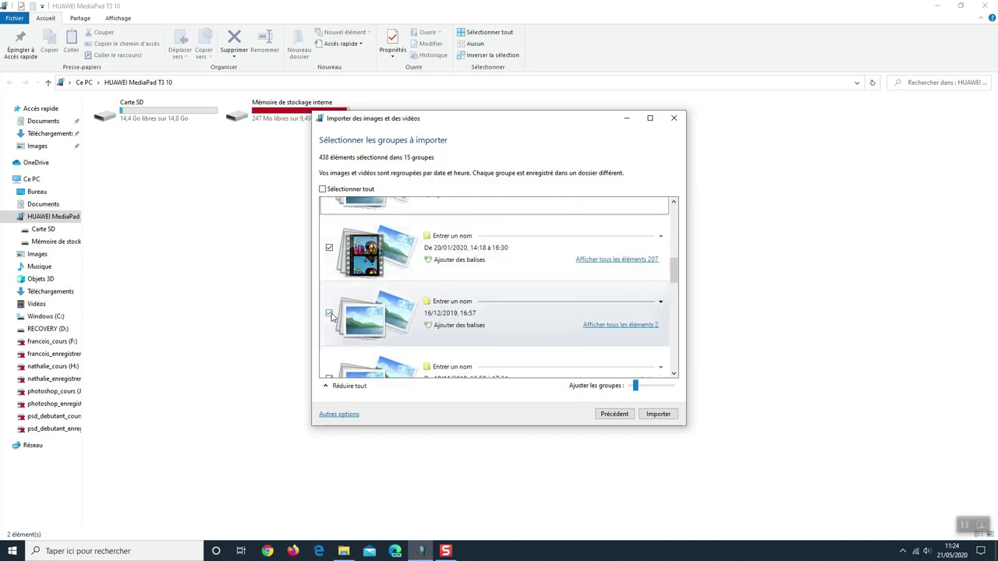
left_click(331, 258)
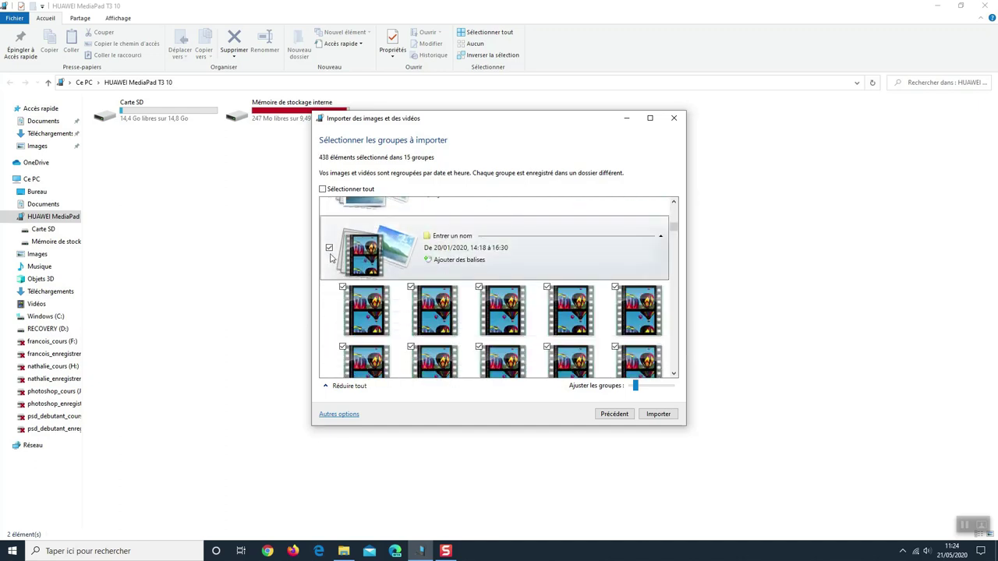
left_click(330, 249)
Name the 23/09/2019 group "Ordinateur" and import the selected groups
scroll(331, 309, "down", 3)
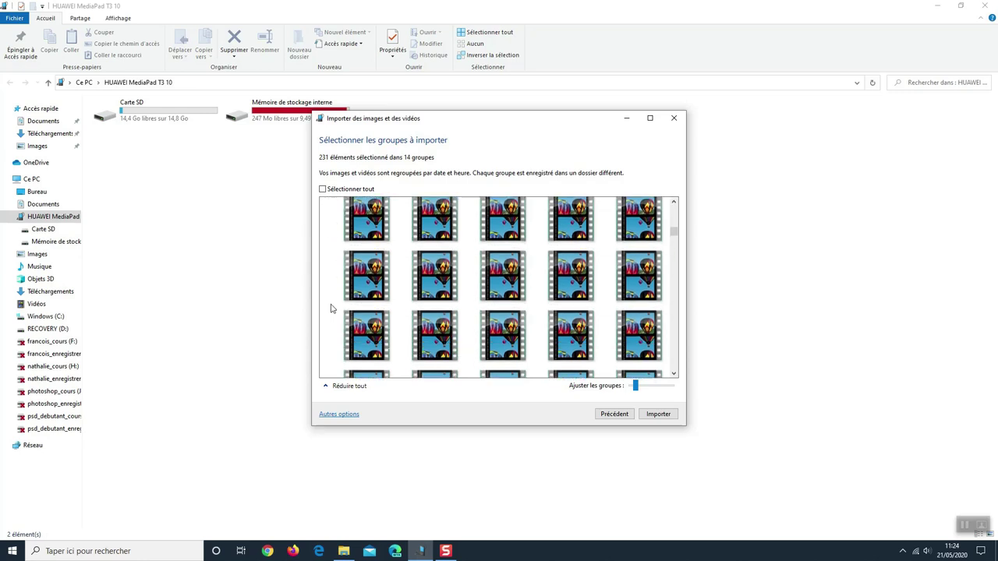
scroll(330, 308, "down", 6)
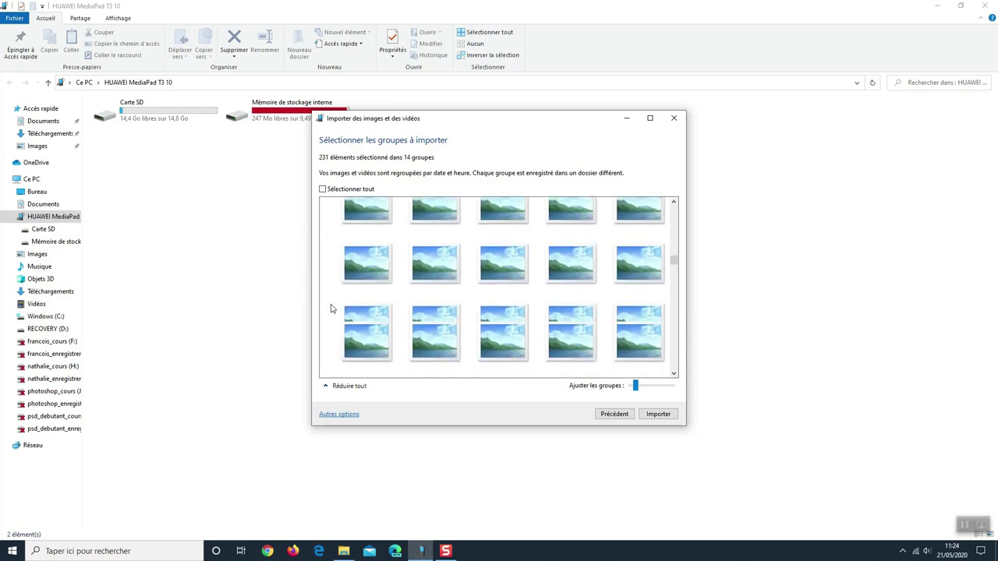
scroll(330, 309, "down", 5)
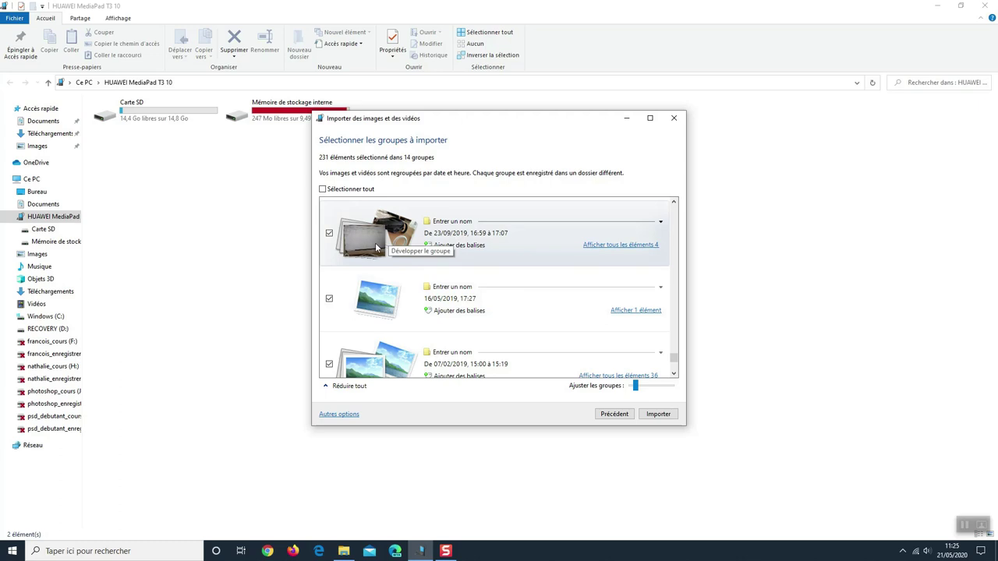
left_click(446, 223)
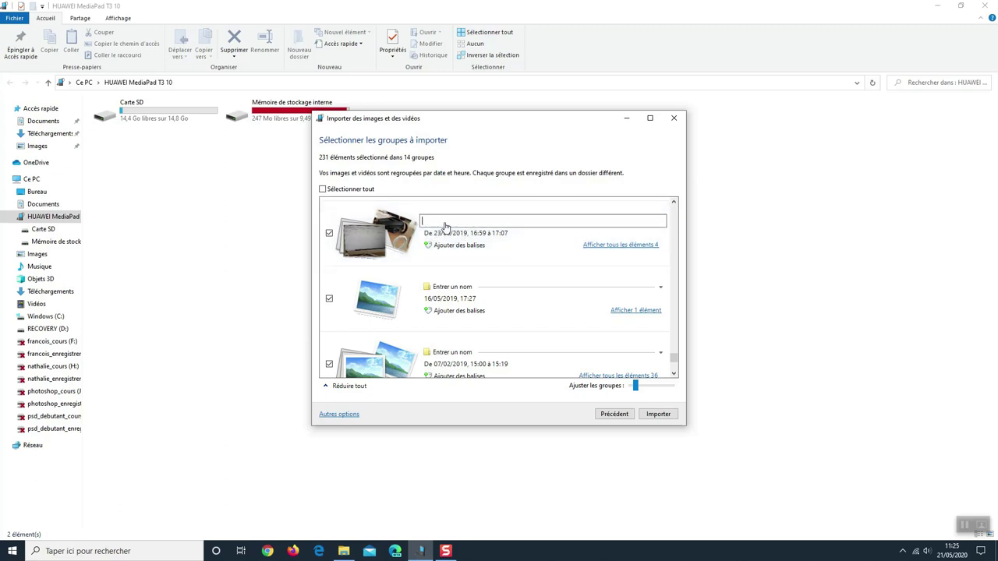
type("Ordinateur")
key("Tab")
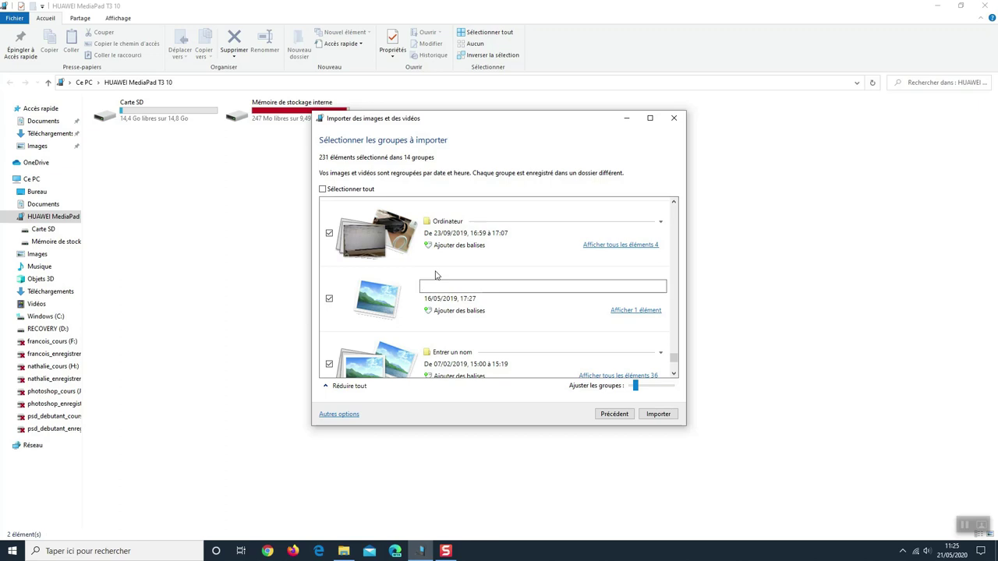
left_click(657, 414)
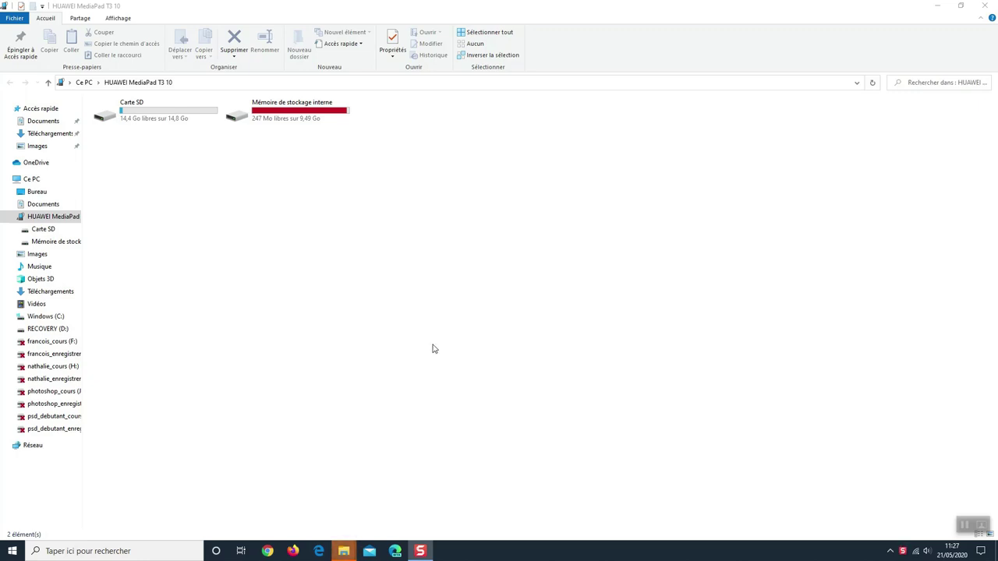
Look through the imported images and videos in a maximized window and open the Images folder of the PC
mouse_move(343, 551)
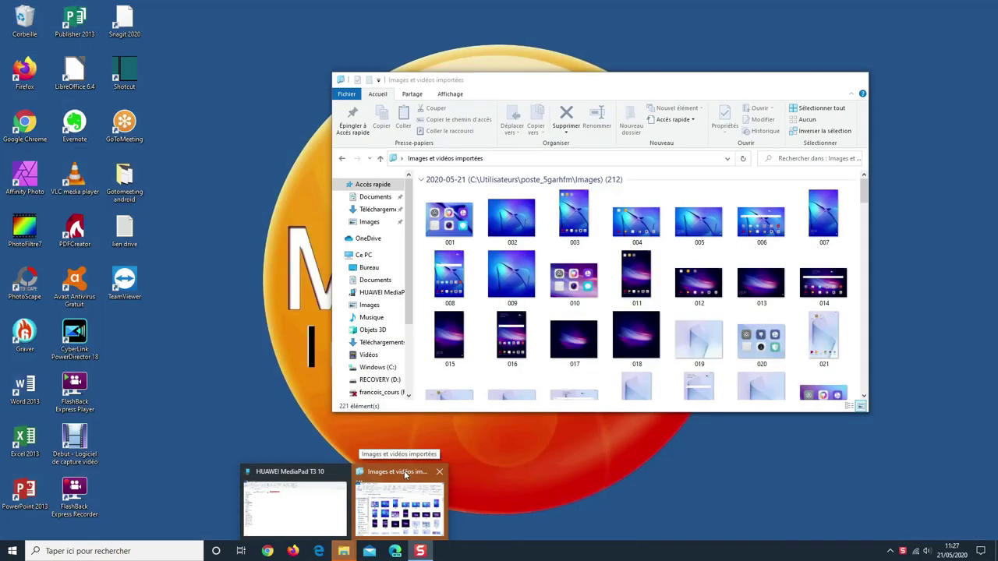
left_click(405, 475)
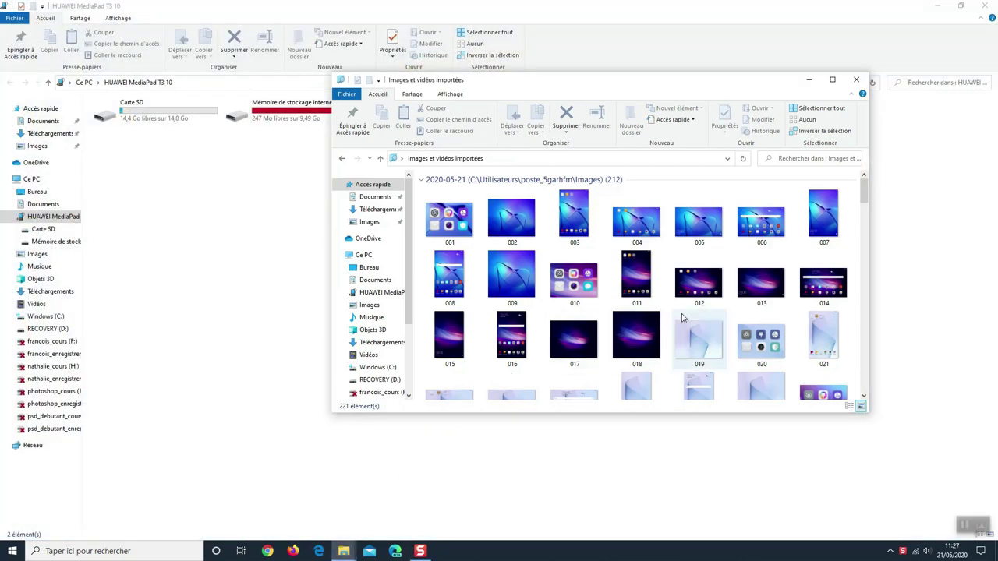
scroll(682, 317, "down", 10)
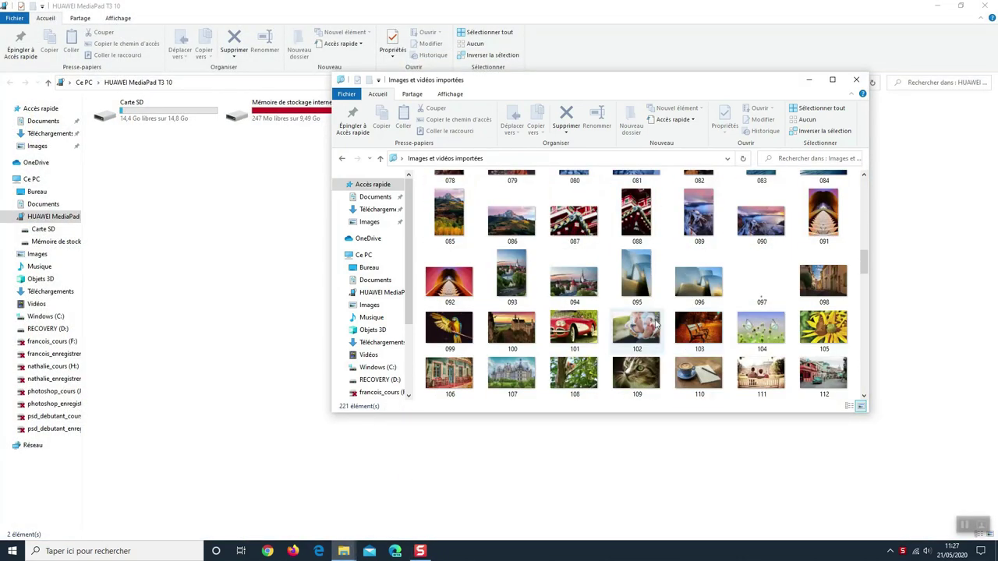
scroll(655, 326, "up", 10)
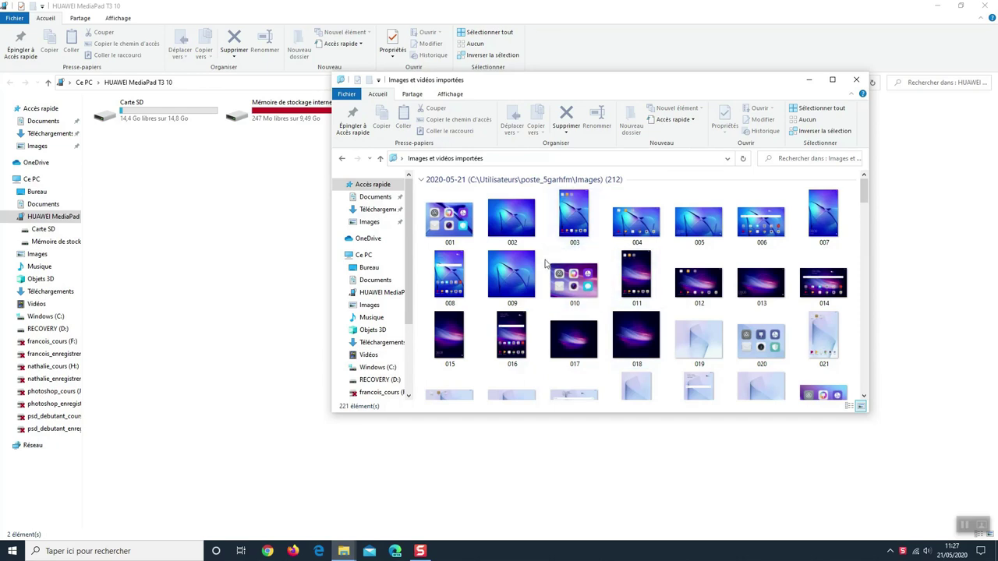
left_click(832, 80)
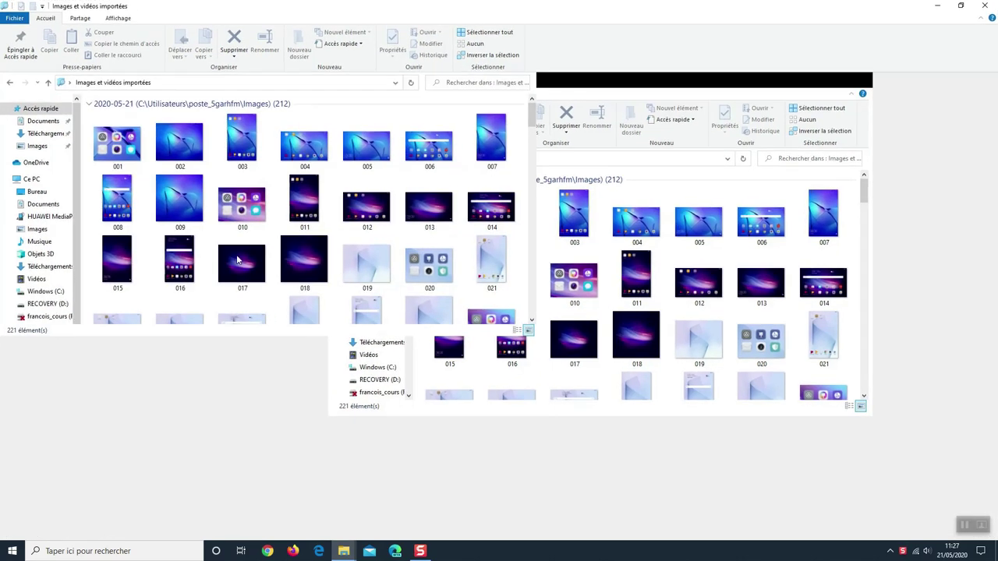
left_click(28, 231)
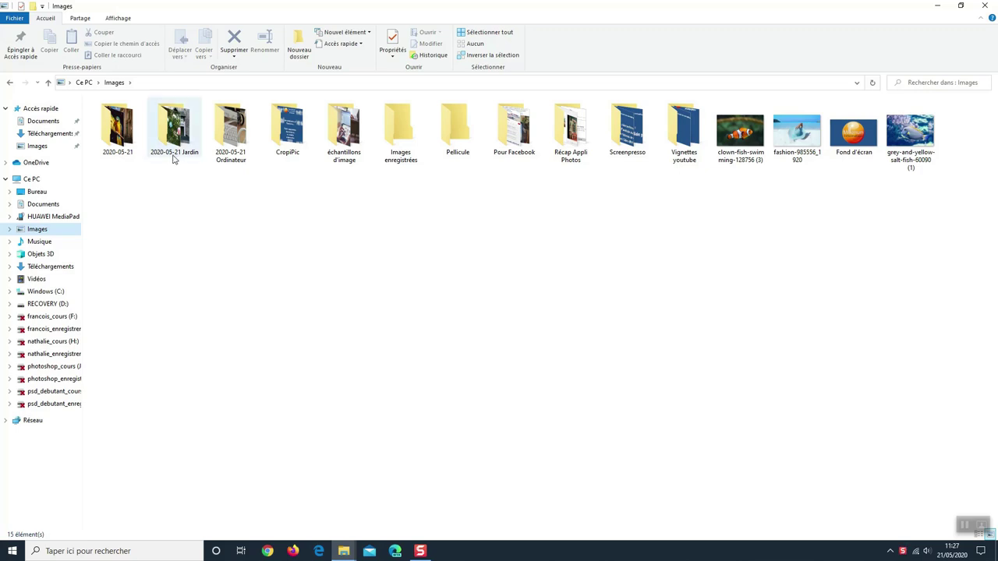
View the photos Jardin 001 to Jardin 004 in the "2020-05-21 Jardin" folder and return to the Images folder
mouse_move(162, 156)
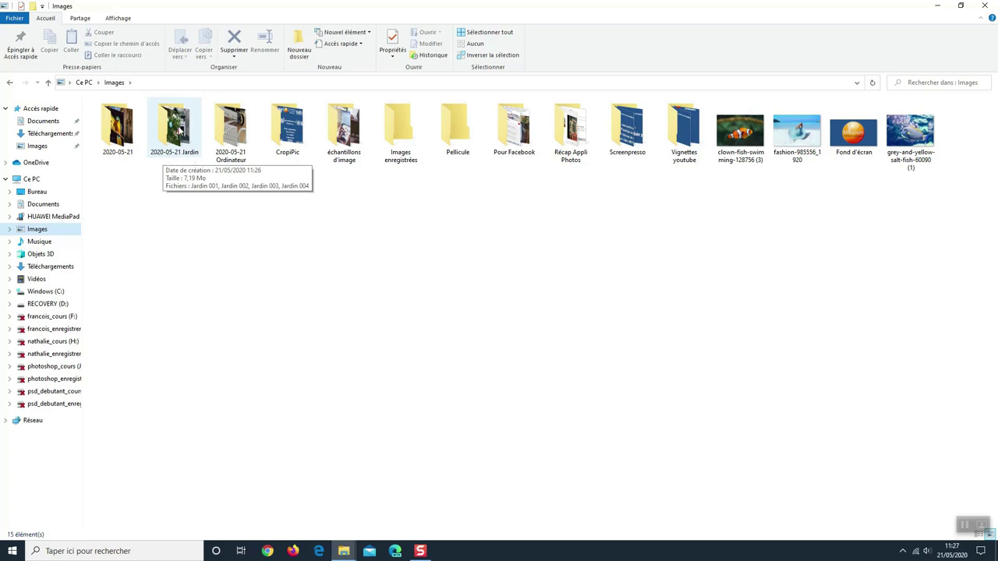
double_click(180, 131)
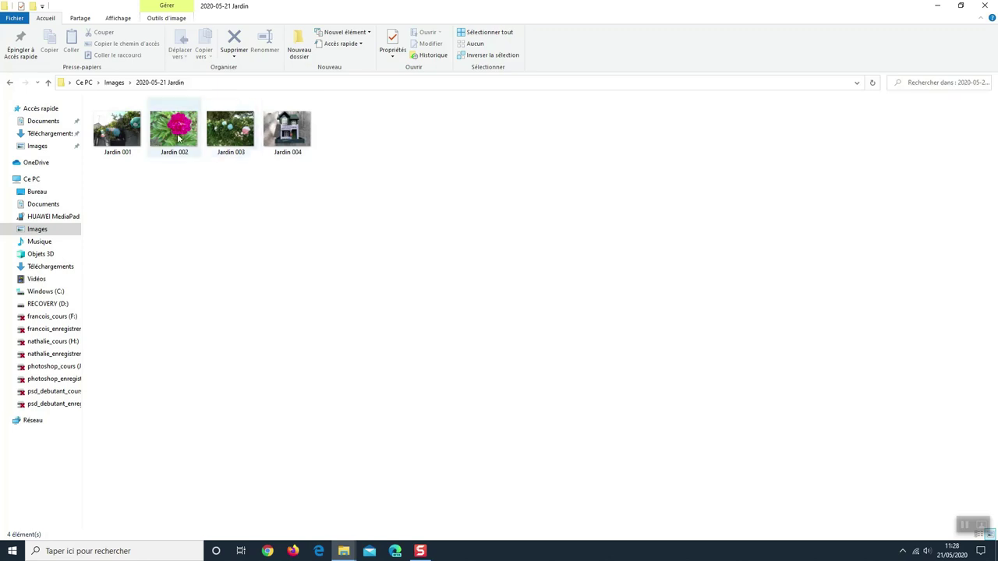
double_click(117, 128)
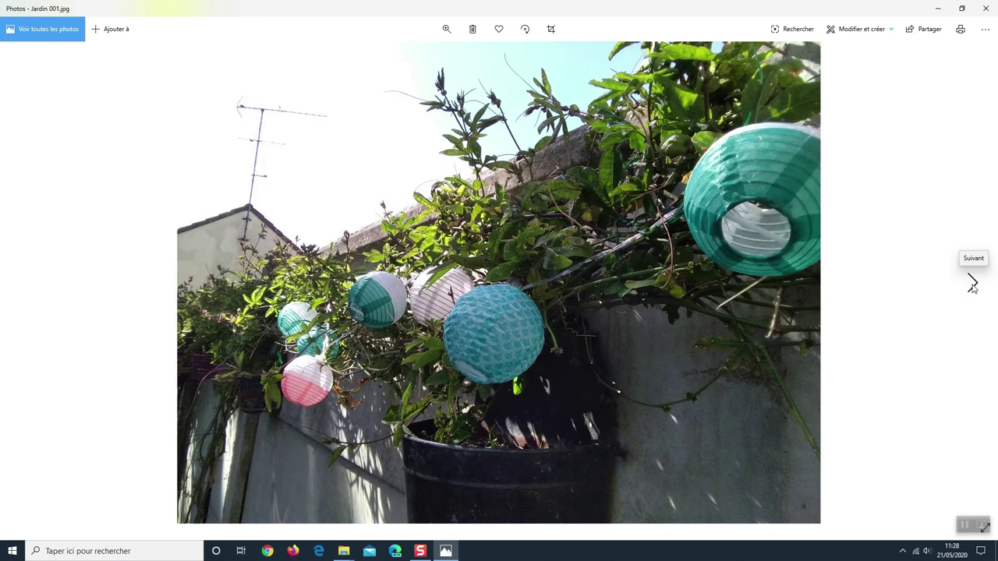
left_click(973, 284)
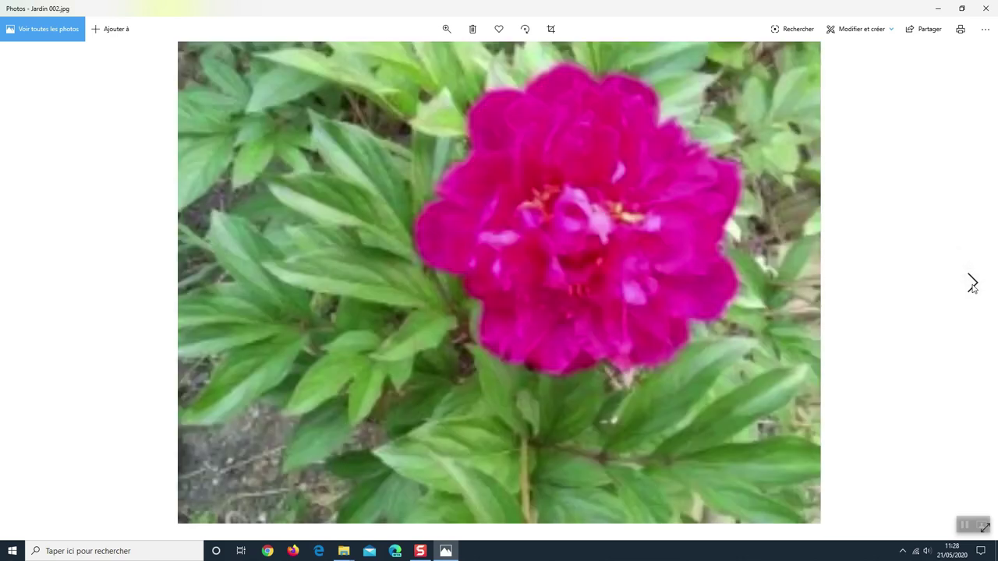
left_click(972, 284)
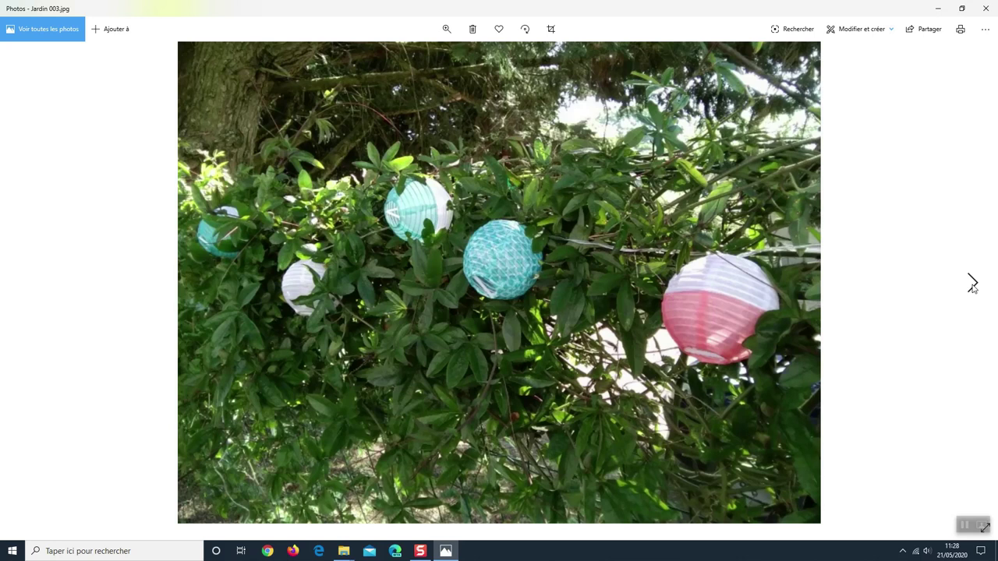
left_click(972, 286)
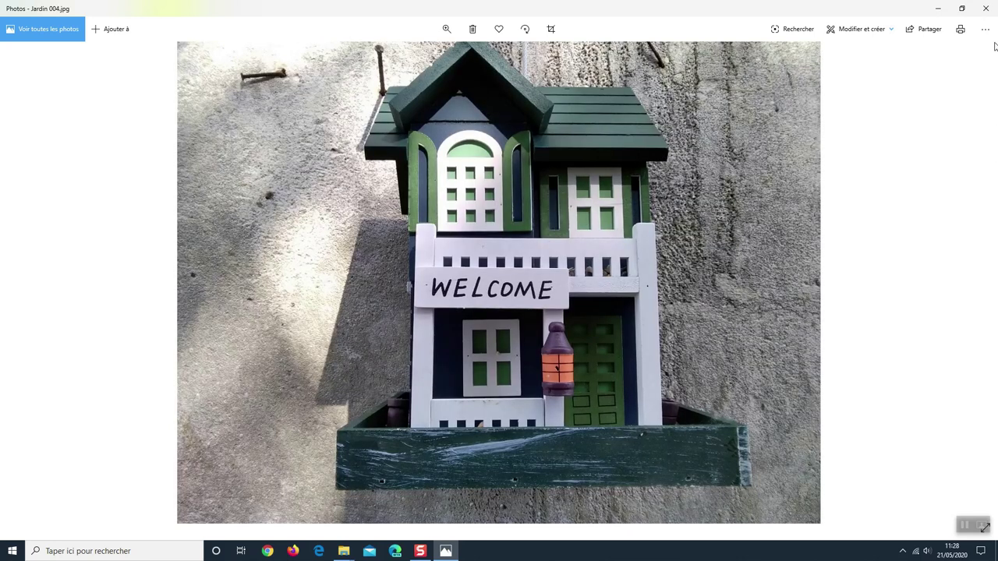
left_click(986, 8)
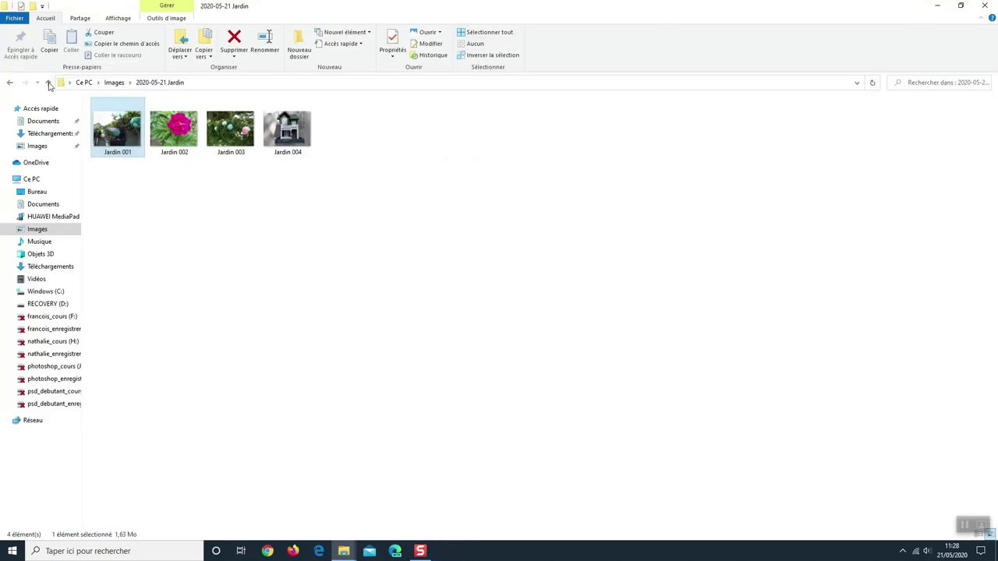
left_click(9, 84)
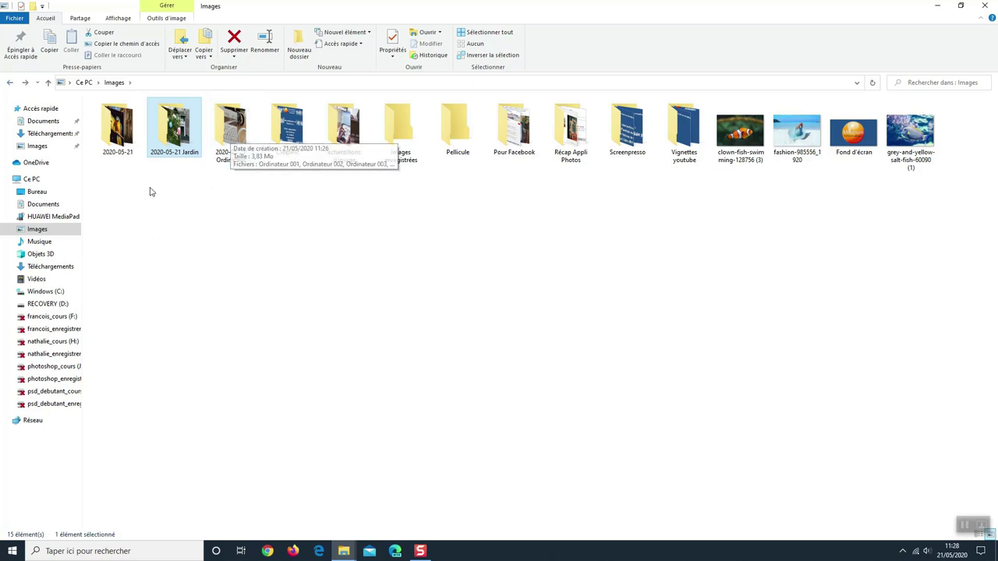
Look through the imported images in the "2020-05-21" folder and delete image 001
double_click(113, 137)
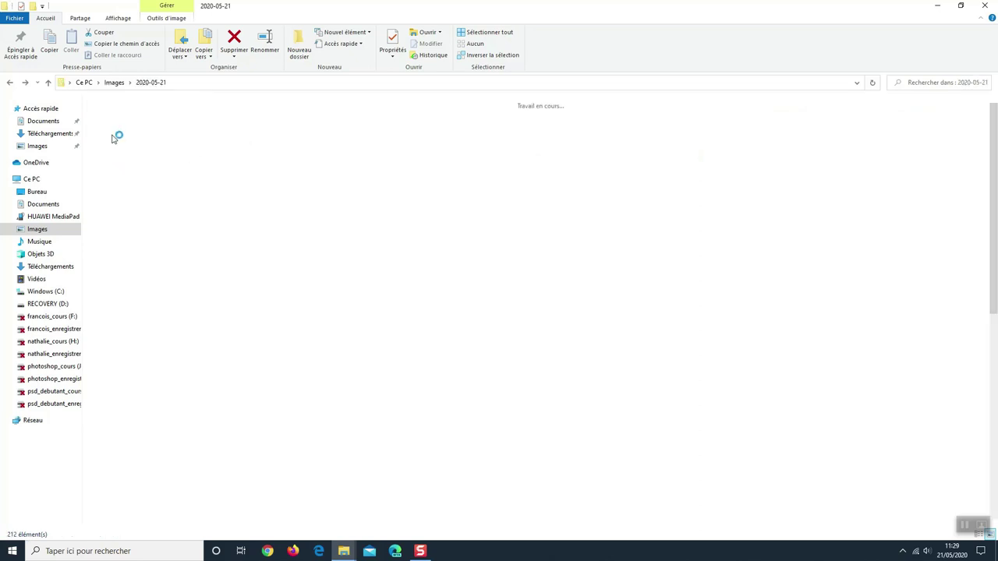
scroll(344, 246, "down", 5)
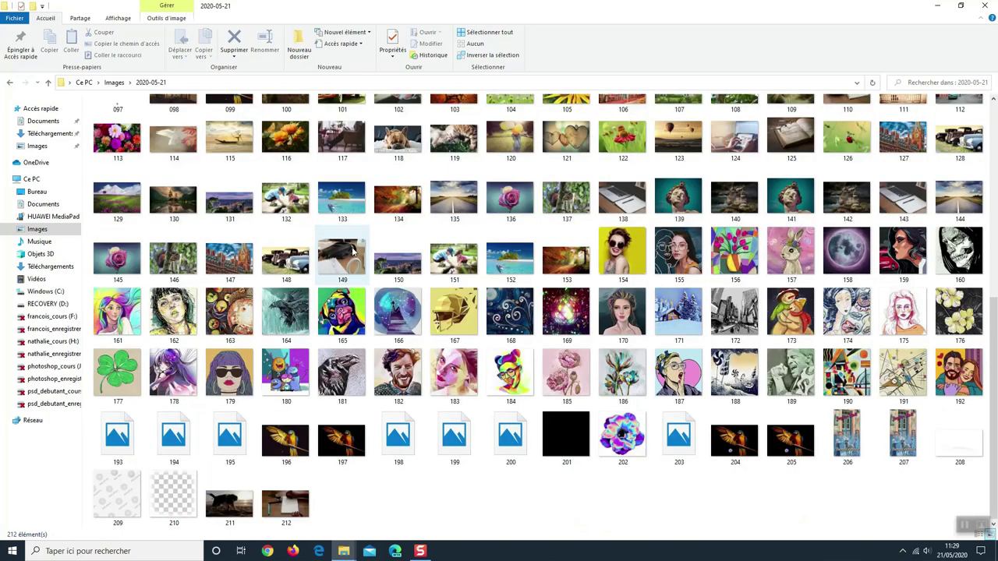
scroll(352, 251, "up", 5)
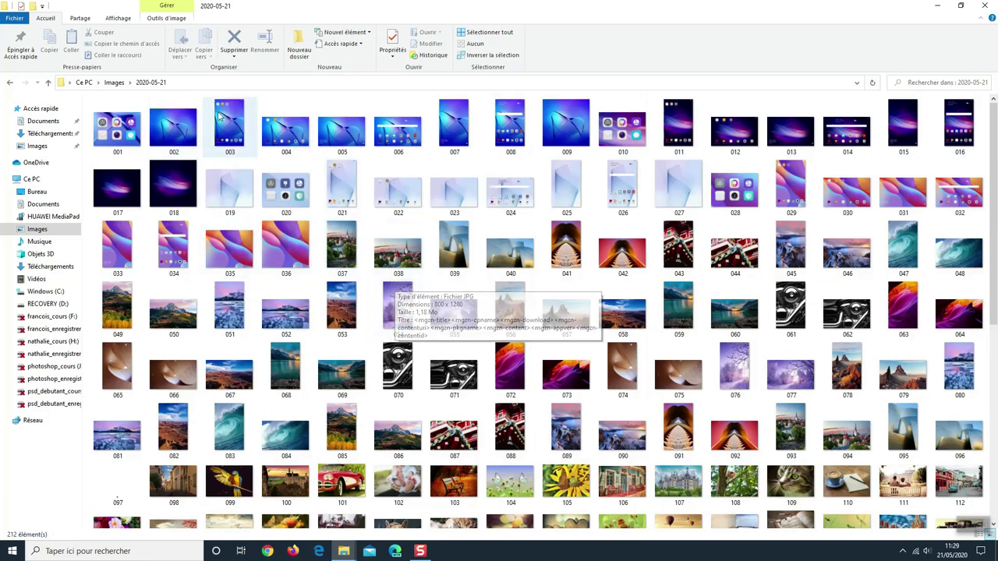
left_click(121, 134)
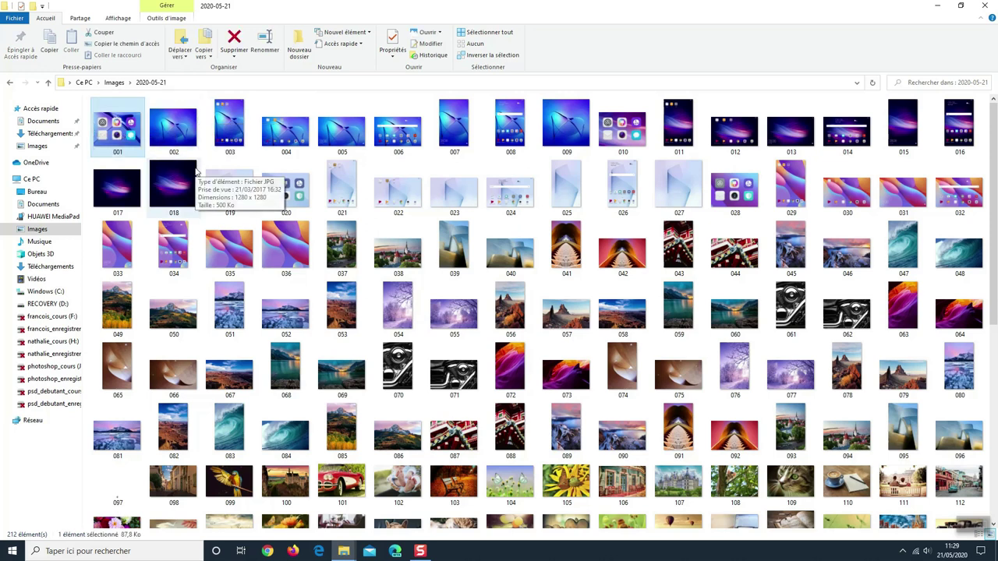
key("Delete")
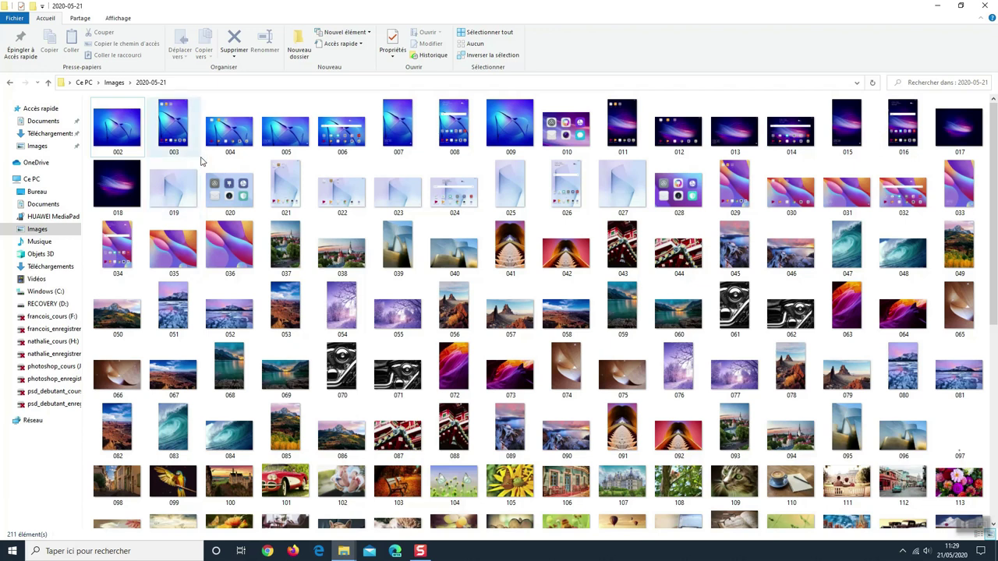
Check the "2020-05-21 Jardin" folder inside the PC's Vidéos folder and open the HUAWEI MediaPad T3 10 device
left_click(42, 280)
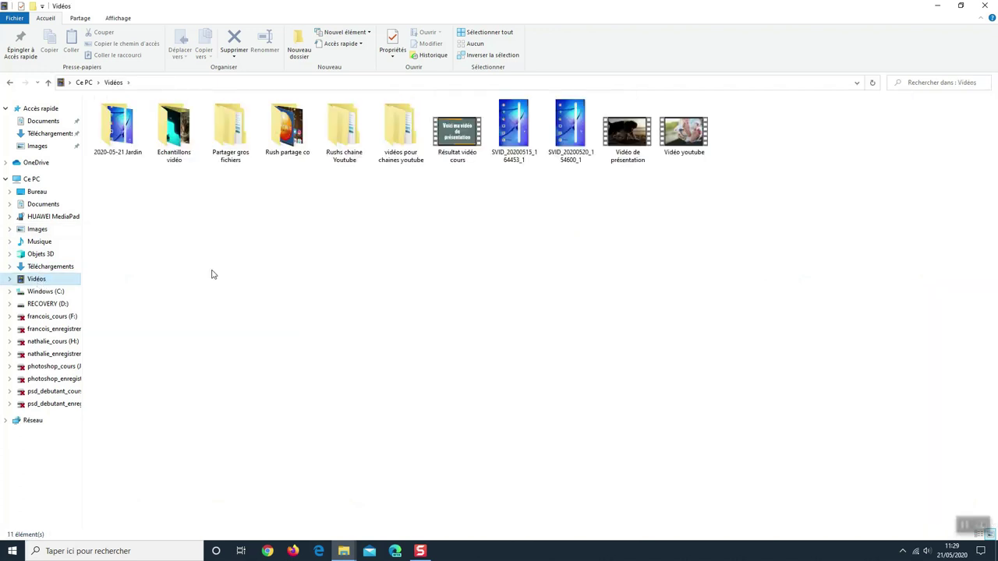
double_click(115, 133)
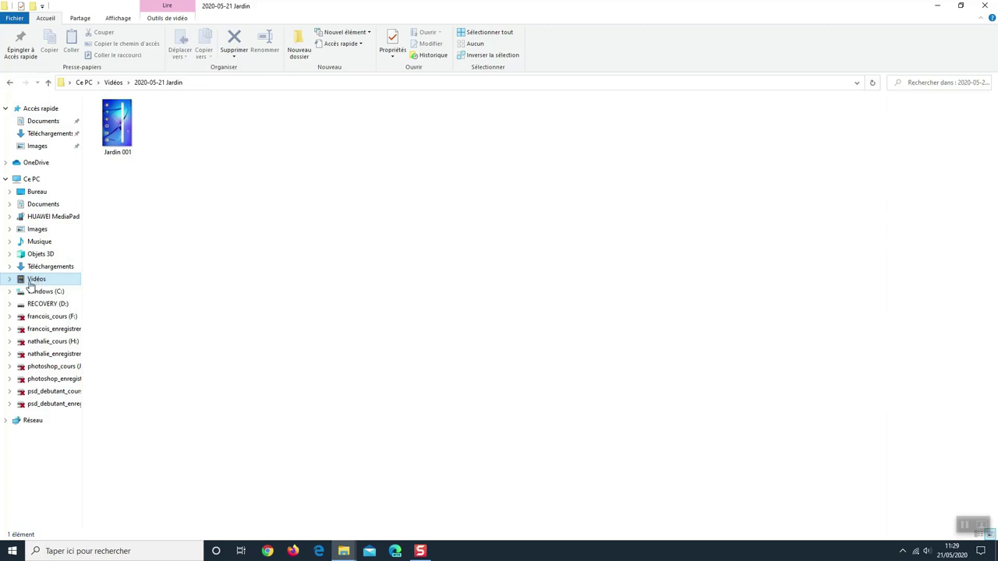
left_click(35, 218)
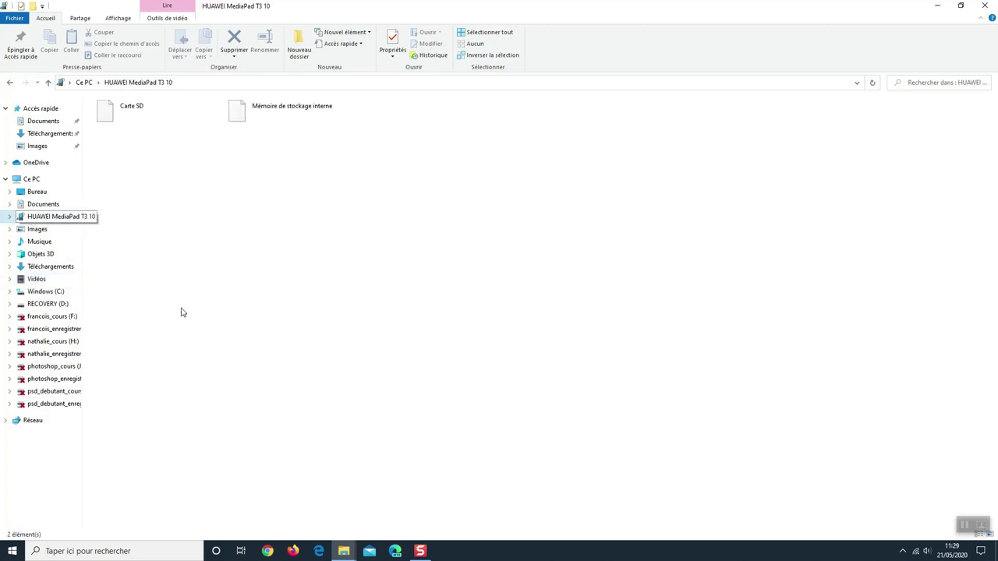